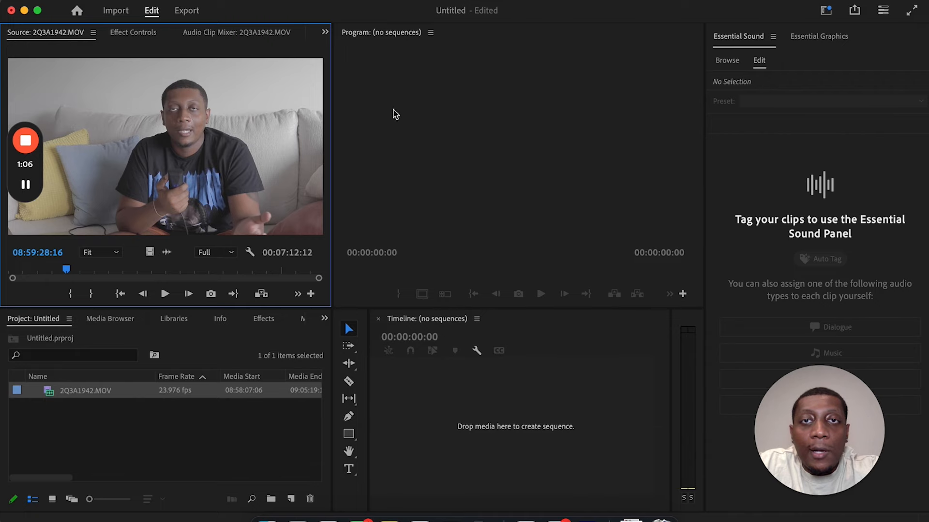
# Step: Create a sequence in the timeline from the 2Q3A1942.MOV clip
pyautogui.moveTo(483, 421); pyautogui.dragTo(487, 424)
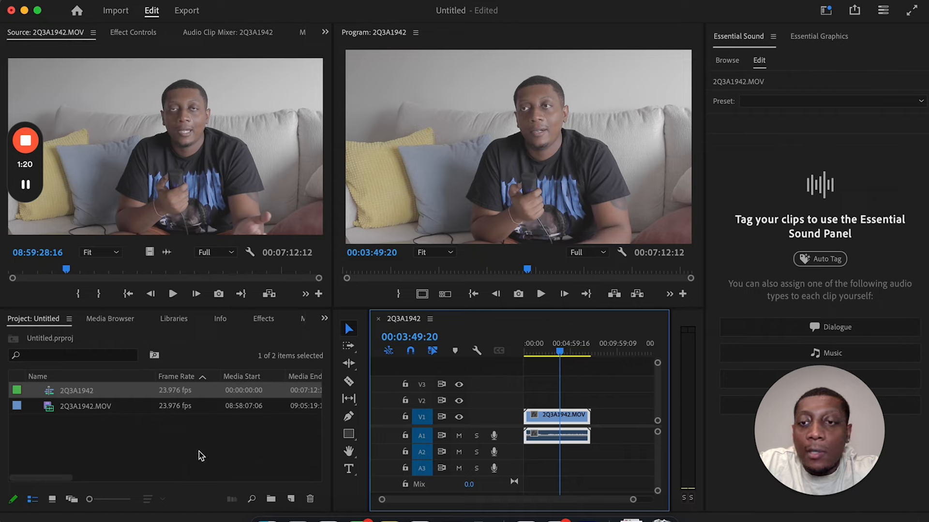
# Step: Create two 1920 × 1080 adjustment layers at 23.976 fps with square pixels in the project
pyautogui.click(290, 499)
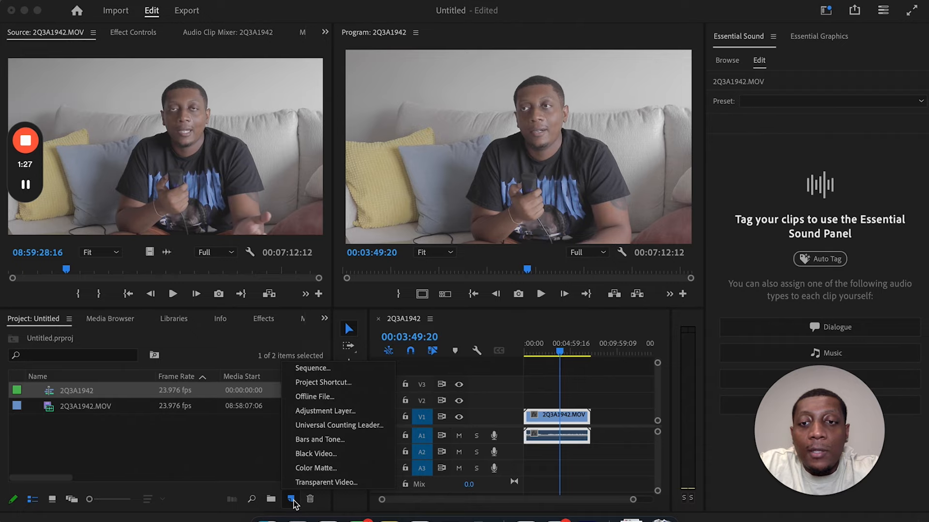
pyautogui.click(271, 476)
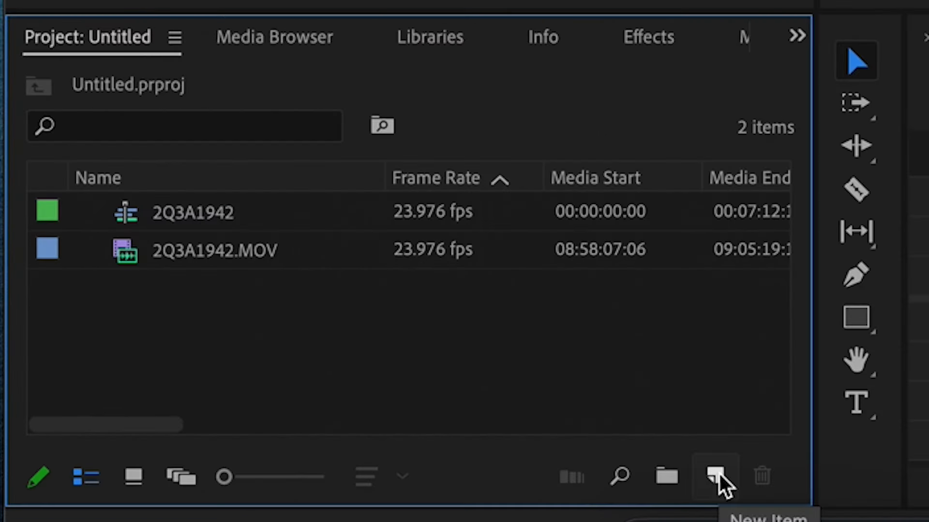
pyautogui.click(716, 476)
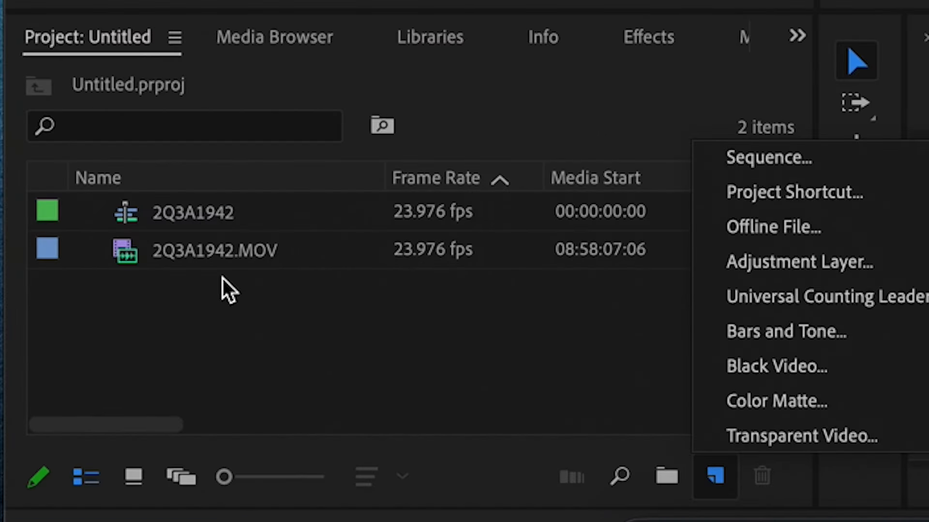
pyautogui.click(845, 263)
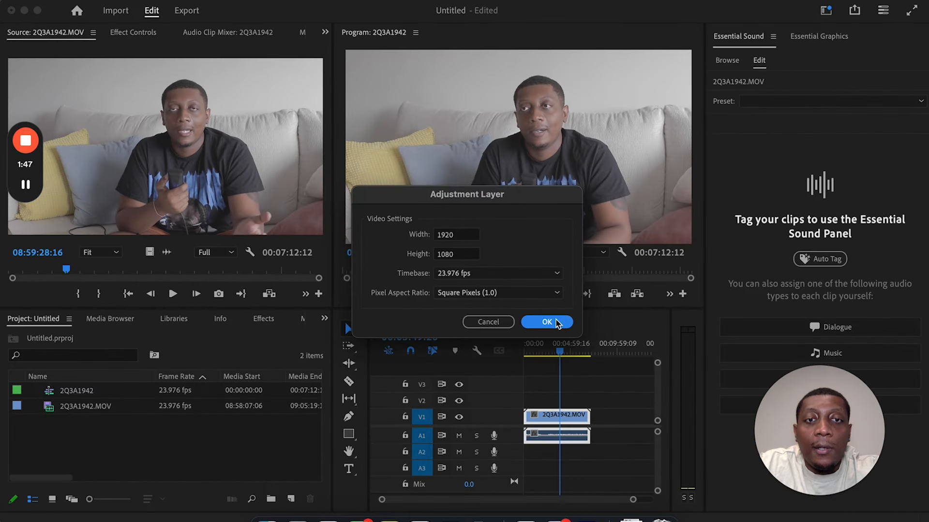
pyautogui.click(648, 426)
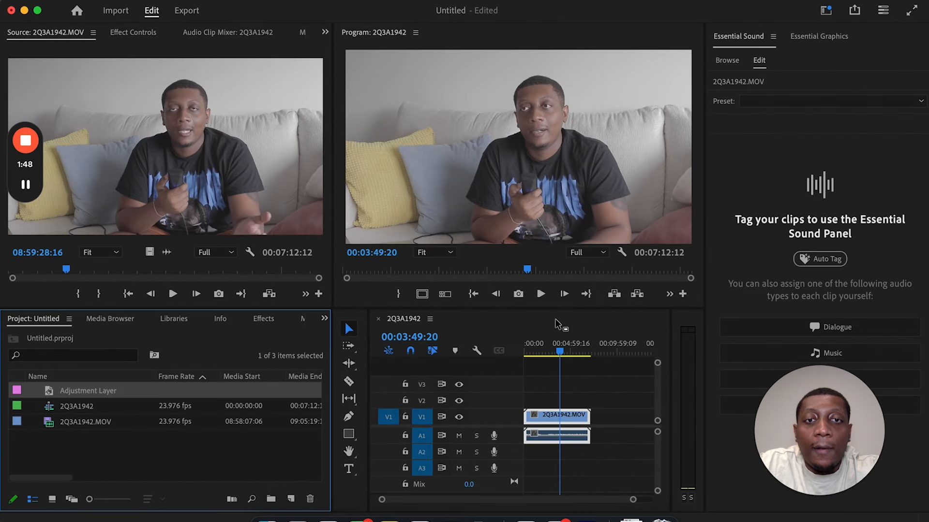
pyautogui.click(291, 498)
pyautogui.click(332, 412)
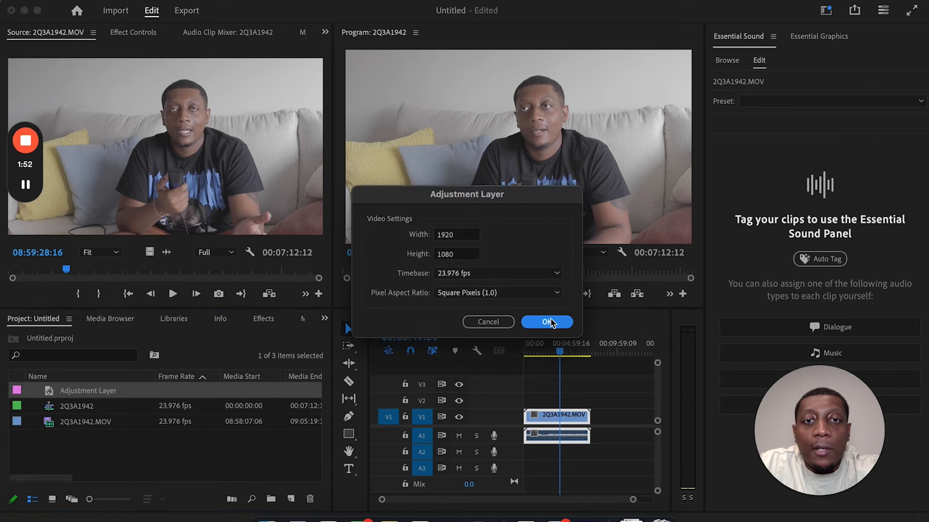
pyautogui.click(548, 322)
# Step: Rename the two adjustment layers in the project as Color Correction and Grade
pyautogui.click(95, 409)
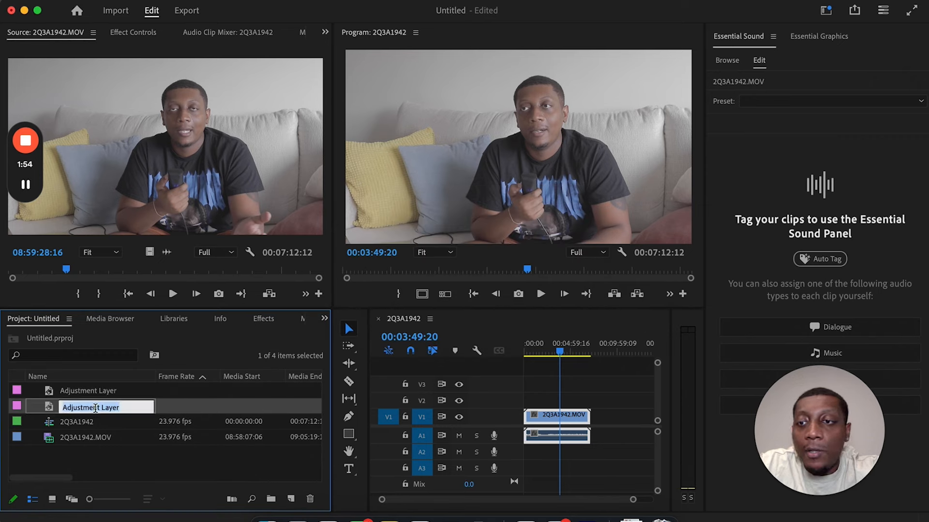
pyautogui.write('c')
pyautogui.write('olor Correction')
pyautogui.press('Return')
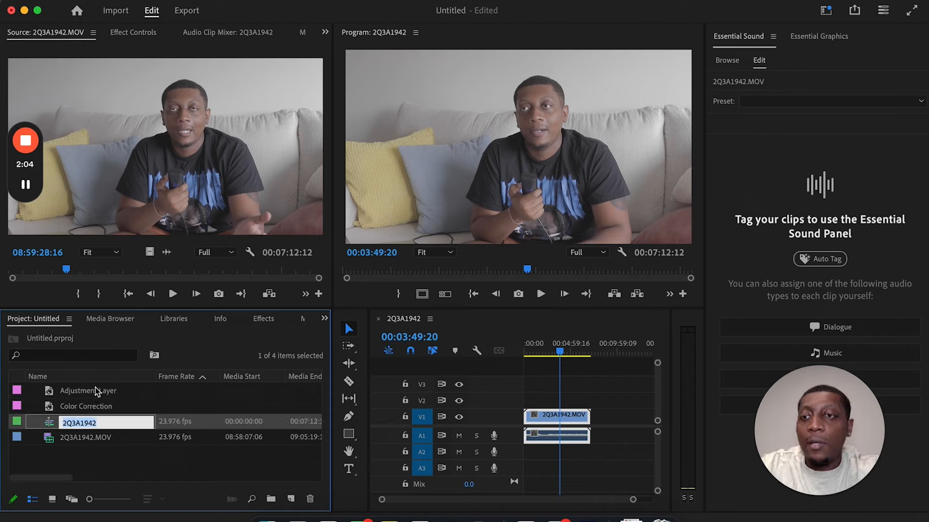
pyautogui.click(92, 390)
pyautogui.click(91, 389)
pyautogui.write('Grade')
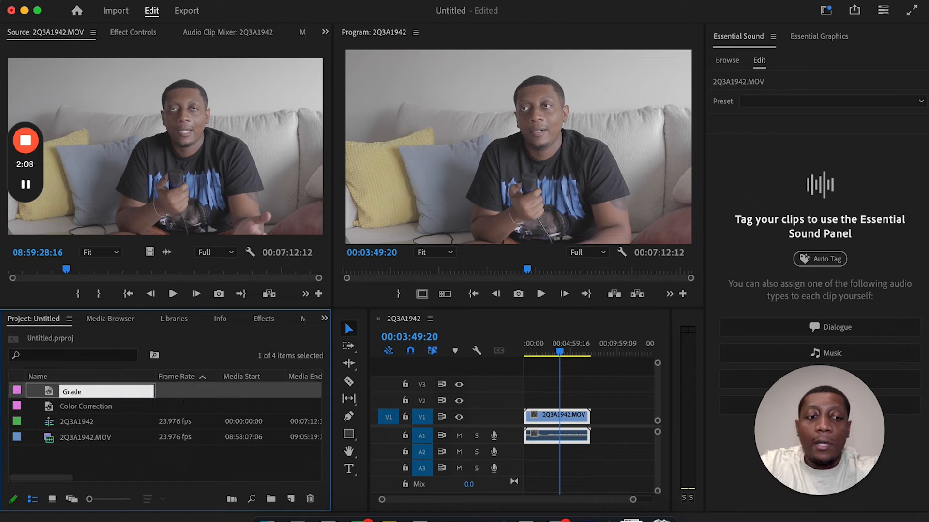
pyautogui.press('Tab')
pyautogui.click(62, 451)
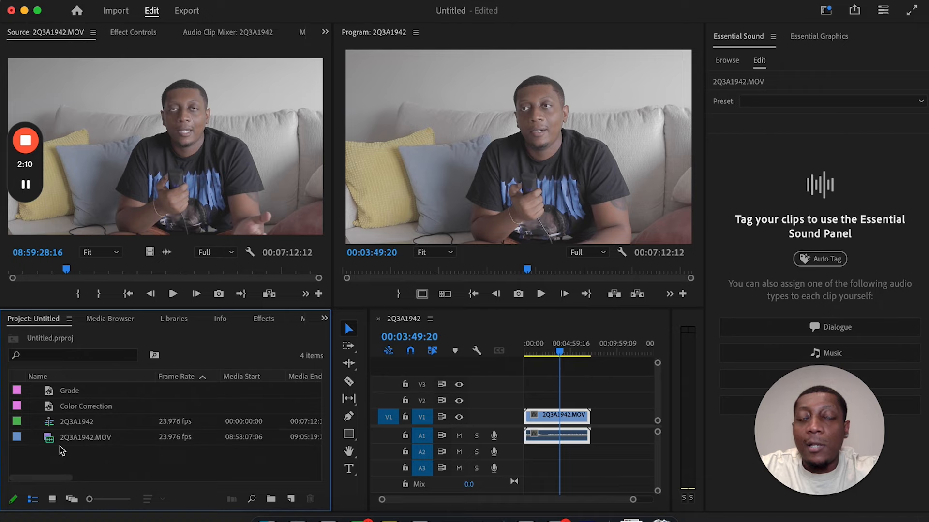
# Step: Place the Color Correction layer on track V2 above the clip, spanning the clip's full length, and select it
pyautogui.moveTo(52, 406); pyautogui.dragTo(589, 401)
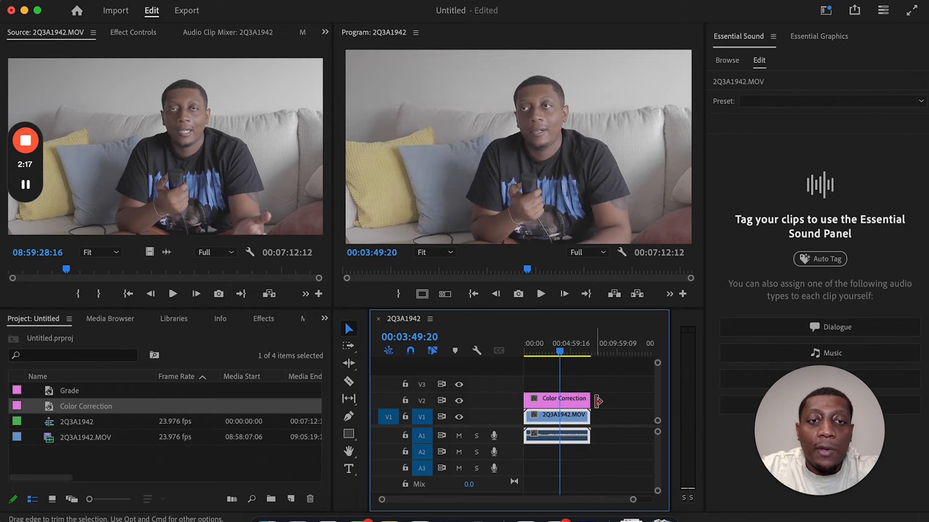
pyautogui.click(572, 404)
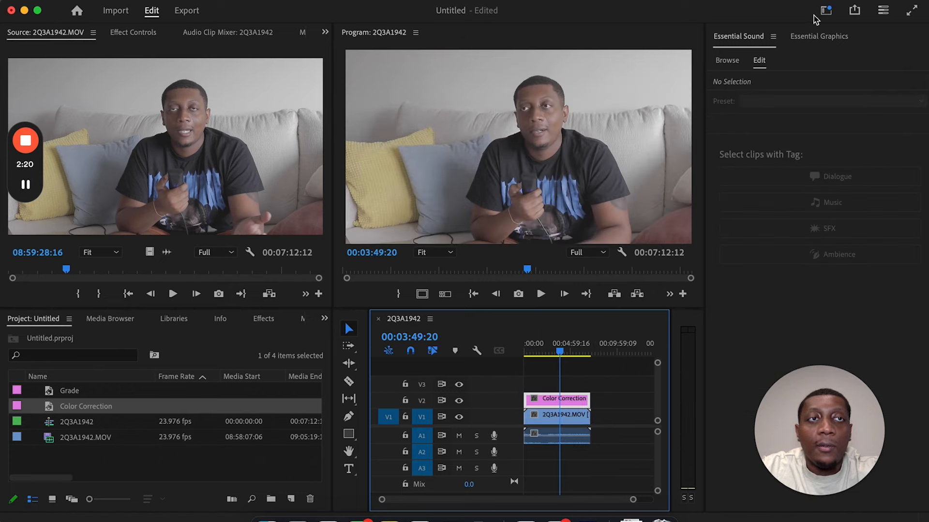
# Step: Switch to the Color workspace and select the Color Correction layer in the timeline
pyautogui.click(826, 11)
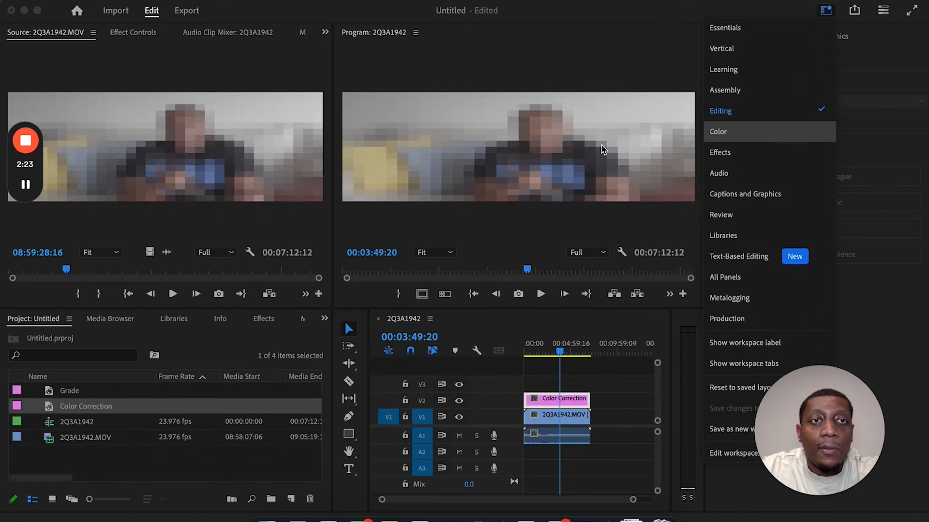
pyautogui.click(773, 135)
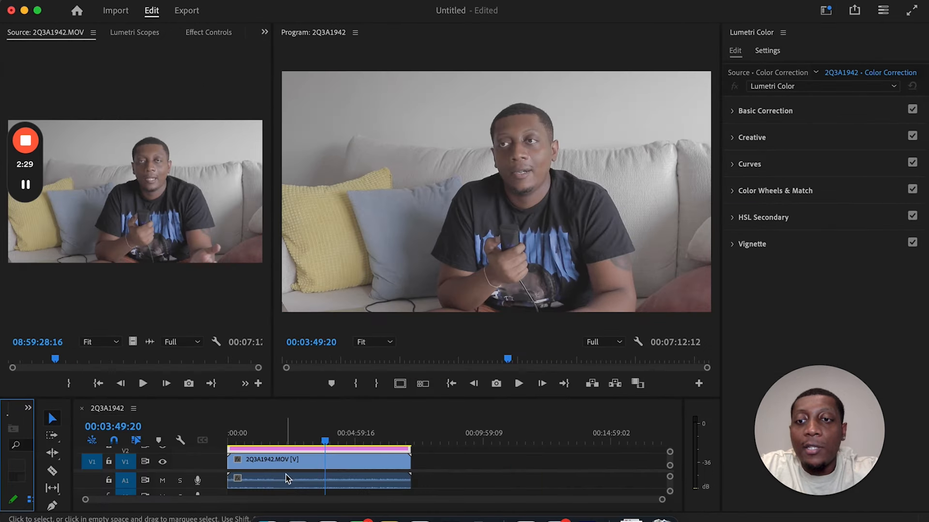
pyautogui.scroll(2, 336, 464)
pyautogui.scroll(-2, 336, 463)
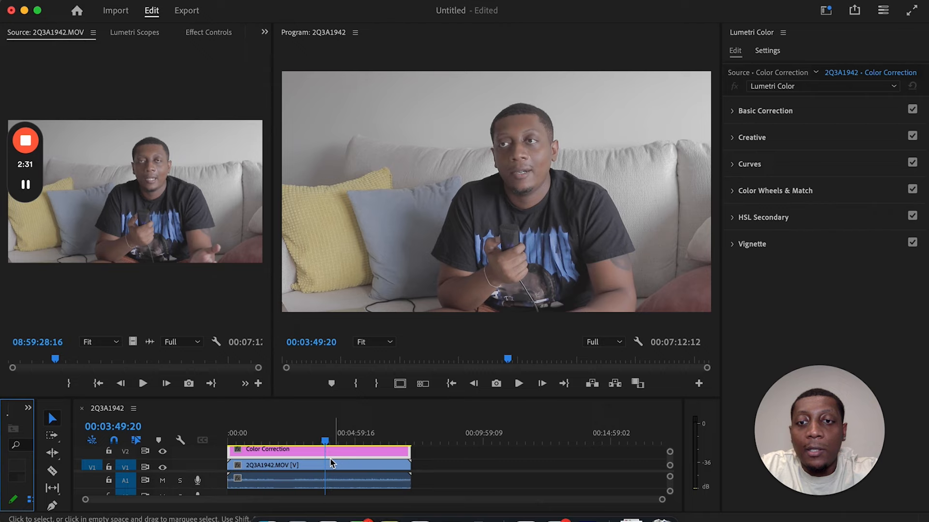
pyautogui.click(318, 466)
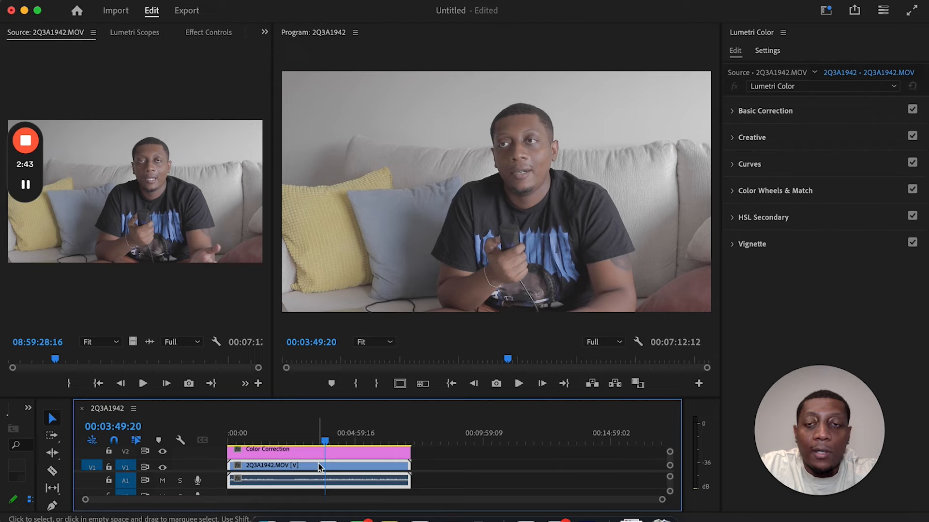
pyautogui.click(318, 450)
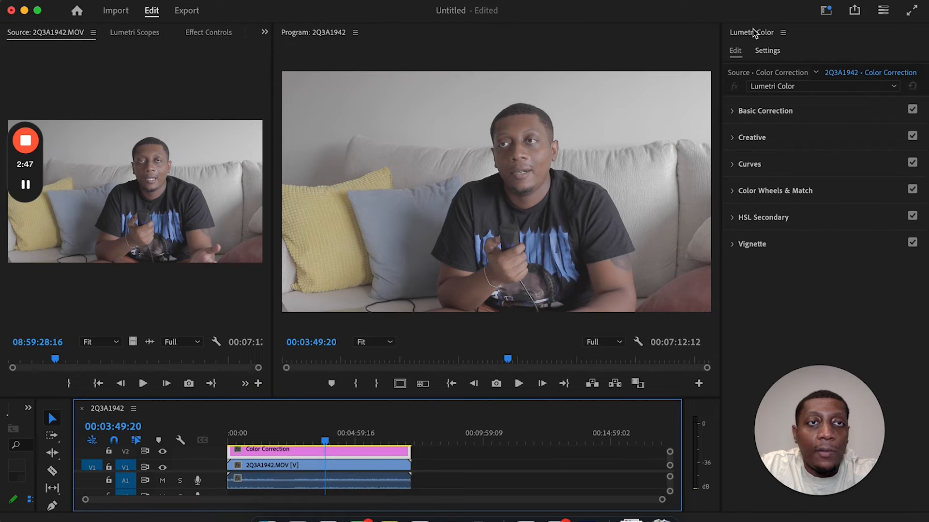
# Step: Set the Color Correction layer's Exposure to 0.5, Contrast to -7.7, Highlights to -6.4, Shadows to -10.3, Whites to -12.8 and Blacks to -23.1
pyautogui.click(733, 111)
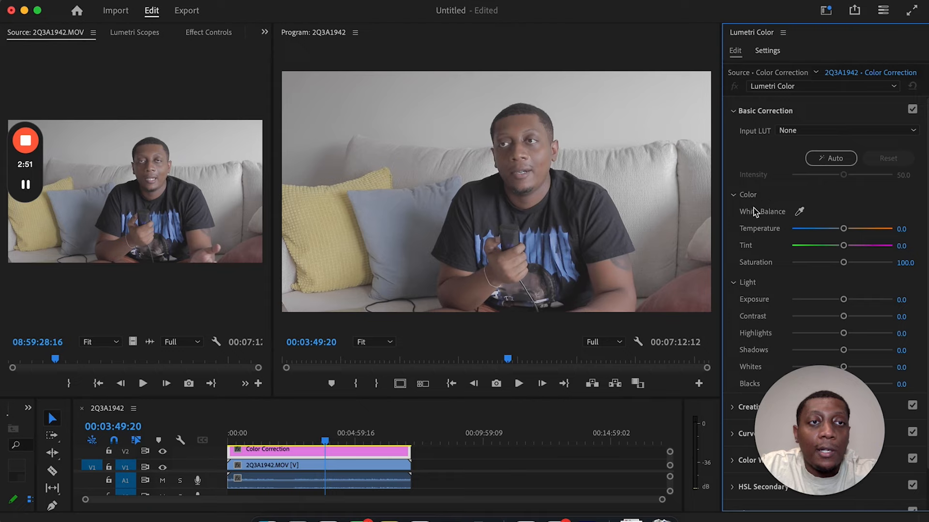
pyautogui.scroll(-2, 763, 305)
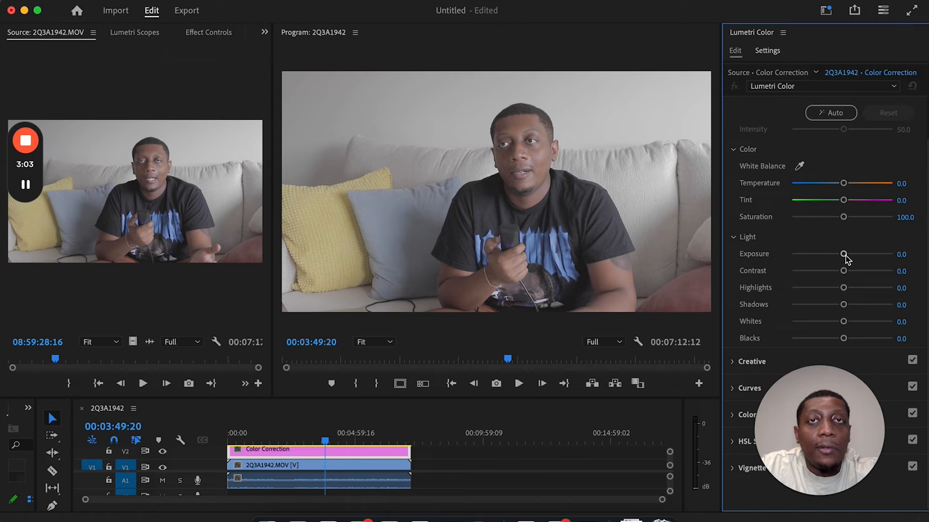
pyautogui.moveTo(844, 255); pyautogui.dragTo(848, 255)
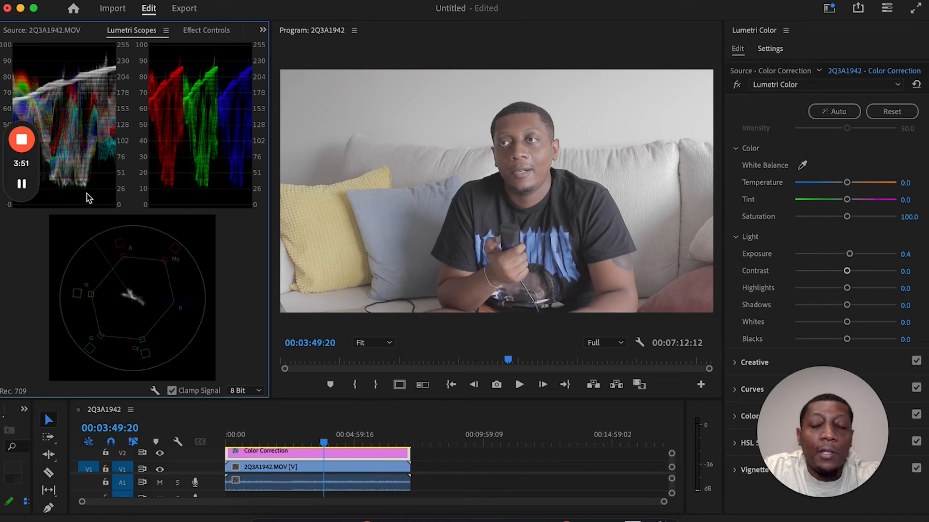
pyautogui.moveTo(850, 254)
pyautogui.mouseDown()
pyautogui.moveTo(868, 255)
pyautogui.moveTo(850, 256)
pyautogui.mouseUp()
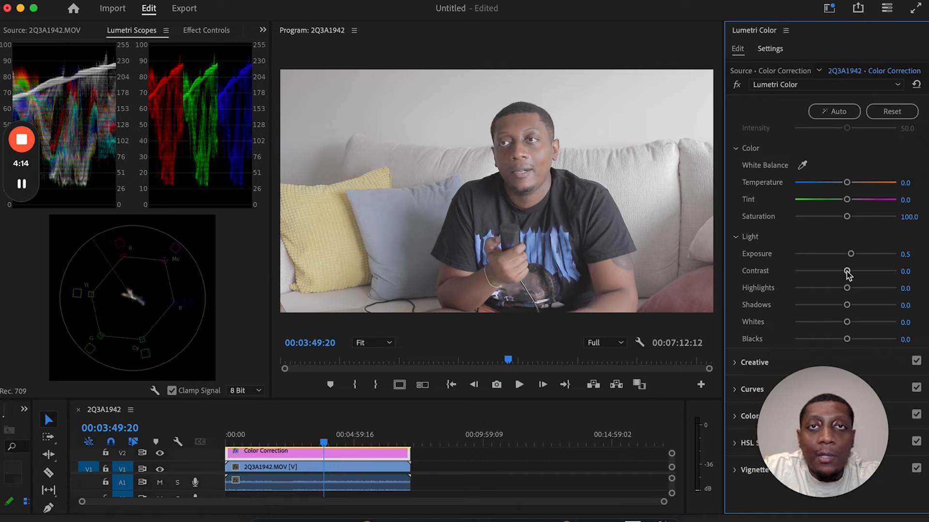
pyautogui.moveTo(846, 272)
pyautogui.mouseDown()
pyautogui.moveTo(837, 269)
pyautogui.moveTo(850, 270)
pyautogui.moveTo(842, 277)
pyautogui.mouseUp()
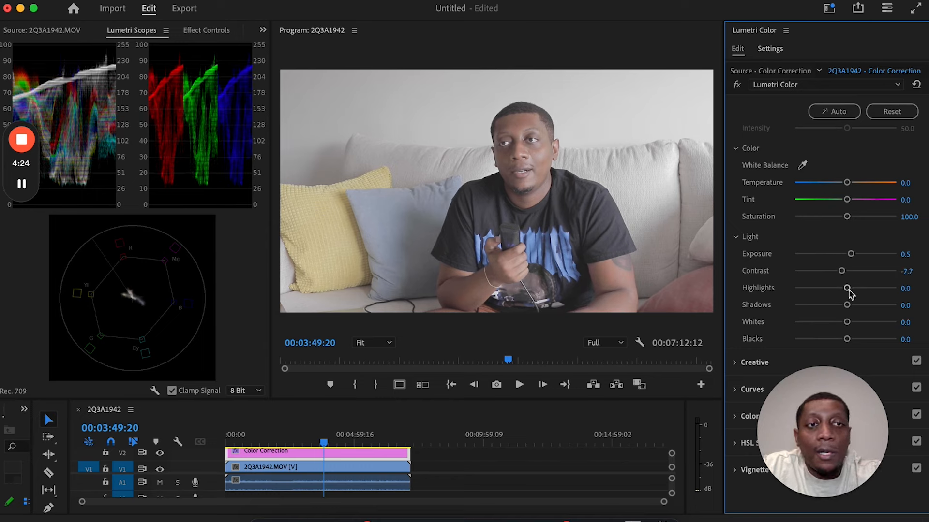
pyautogui.moveTo(850, 293); pyautogui.dragTo(833, 340)
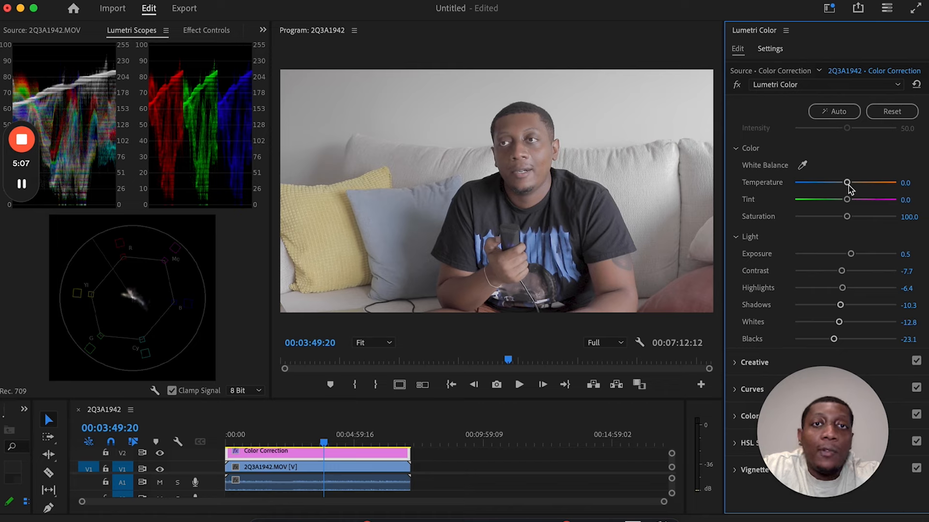
# Step: Set the layer's Temperature to 10.3, Tint to 1.3 and Saturation to 105.1, and toggle track V2's visibility to compare
pyautogui.moveTo(850, 187)
pyautogui.mouseDown()
pyautogui.moveTo(840, 187)
pyautogui.moveTo(852, 187)
pyautogui.moveTo(847, 204)
pyautogui.mouseUp()
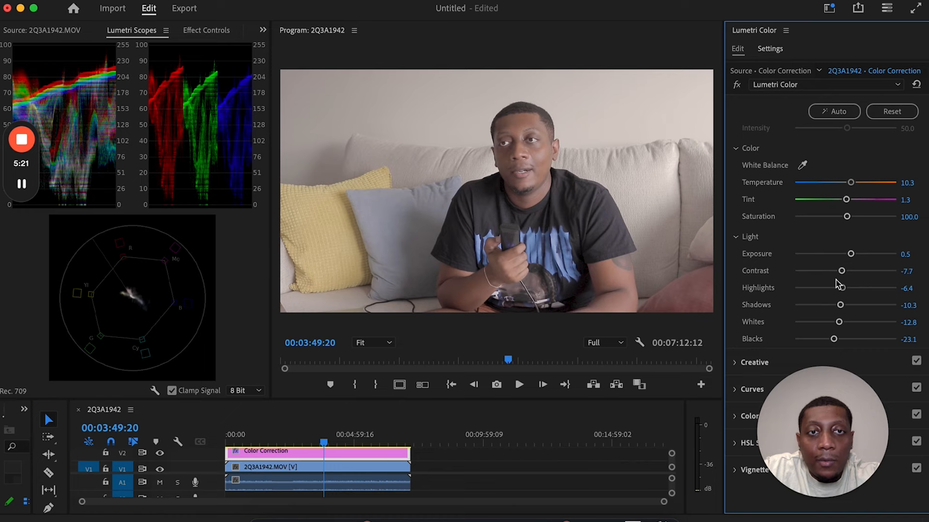
pyautogui.moveTo(846, 217); pyautogui.dragTo(848, 217)
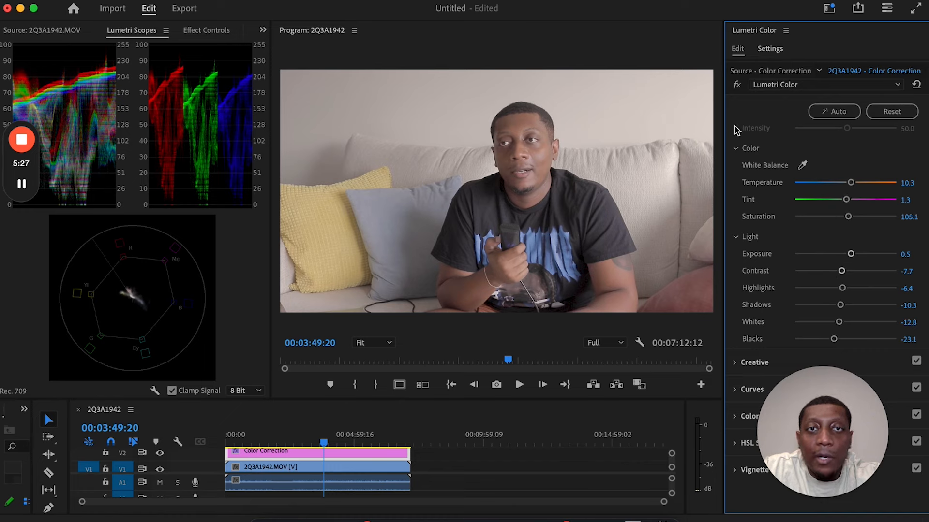
pyautogui.click(159, 453)
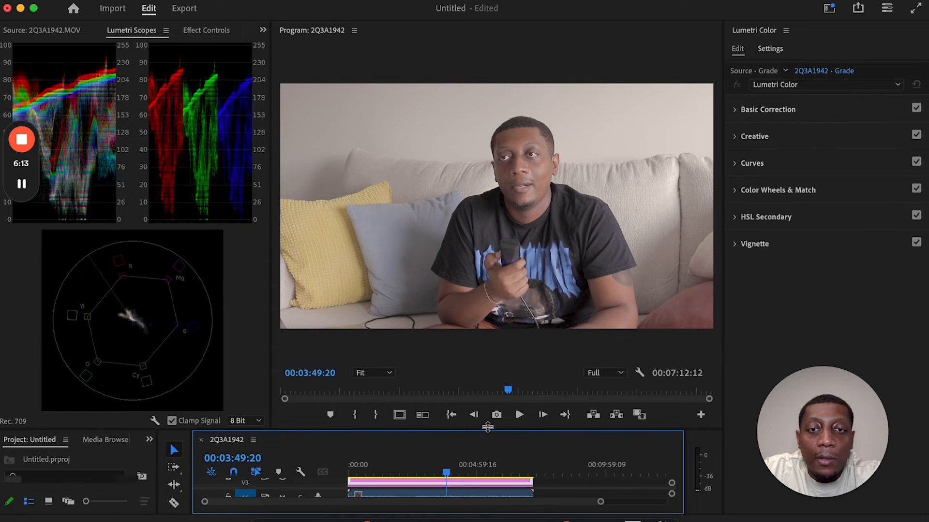
# Step: Enlarge the timeline area to review the Grade and Color Correction layers stacked above the clip, and shrink it again
pyautogui.moveTo(488, 427); pyautogui.dragTo(488, 426)
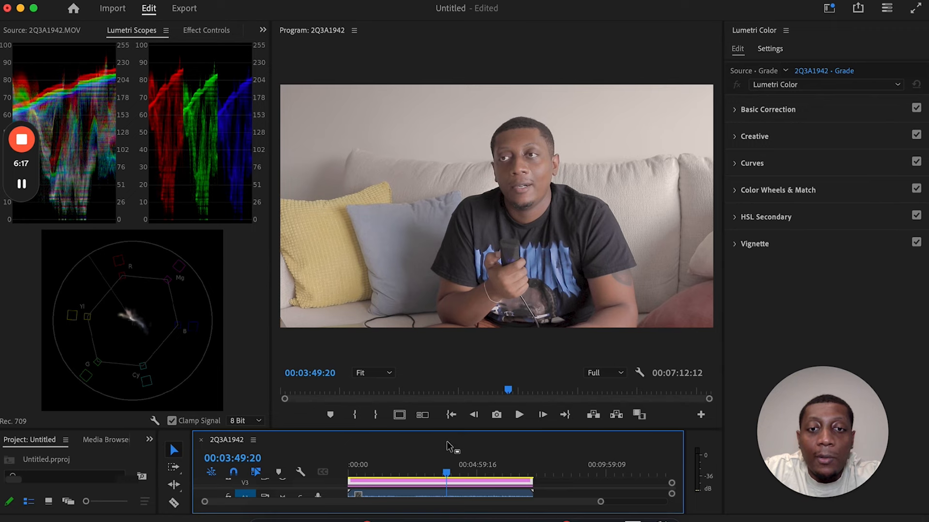
pyautogui.moveTo(465, 435); pyautogui.dragTo(467, 314)
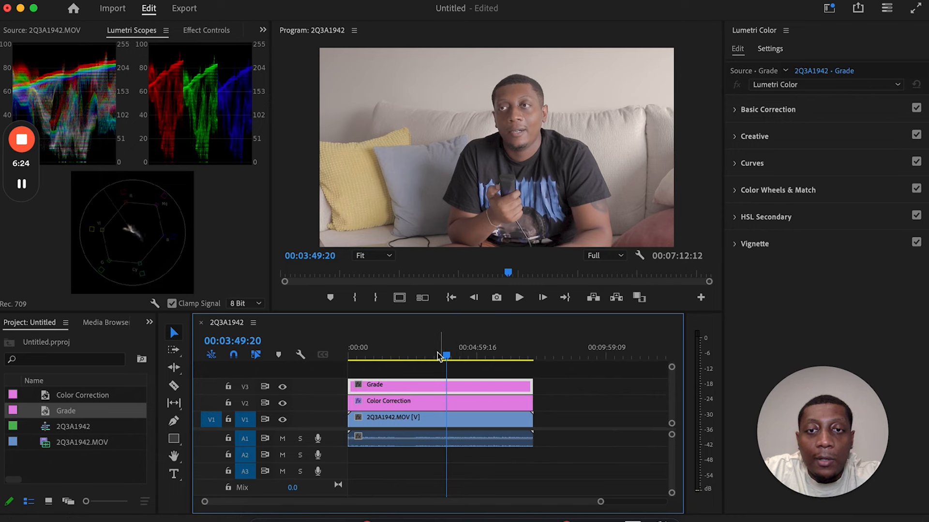
pyautogui.moveTo(468, 313); pyautogui.dragTo(465, 427)
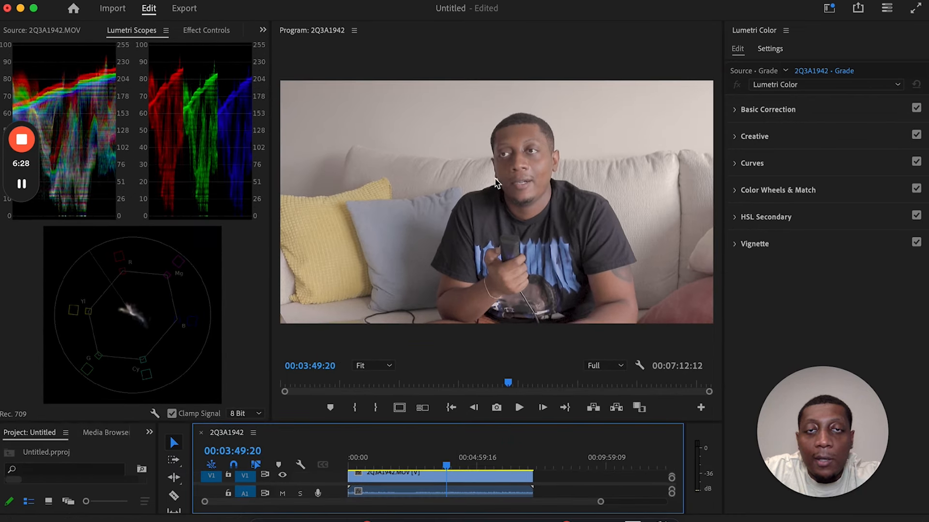
# Step: Load the creative look 76 from the Downloads folder onto the Grade layer and set its Intensity to 48.7
pyautogui.click(734, 139)
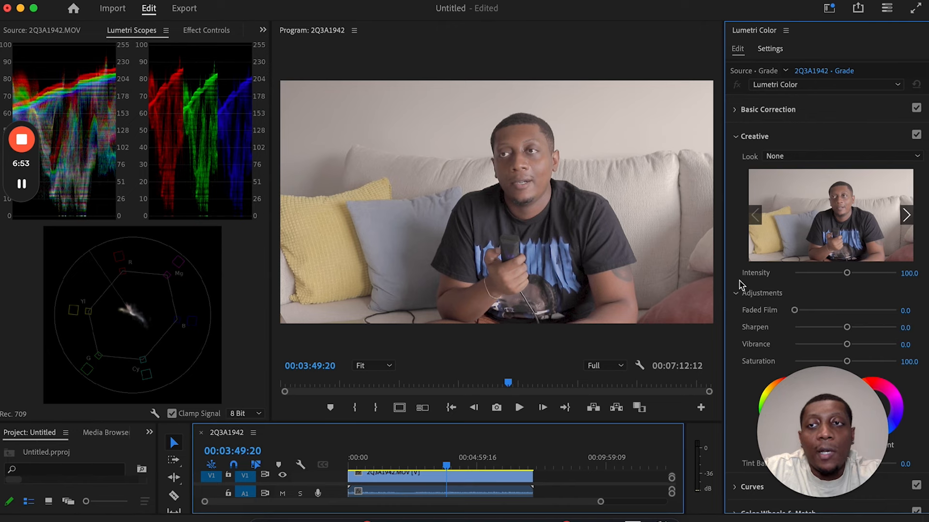
pyautogui.click(776, 155)
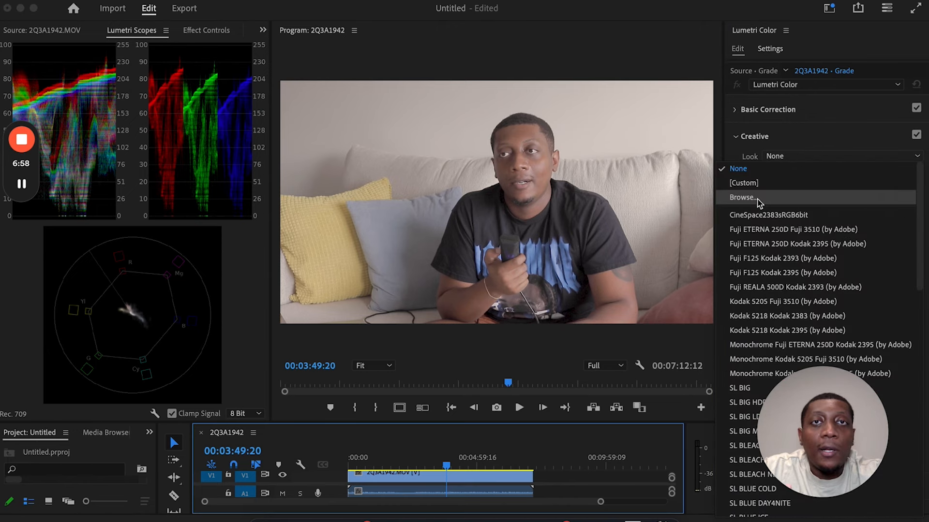
pyautogui.click(807, 201)
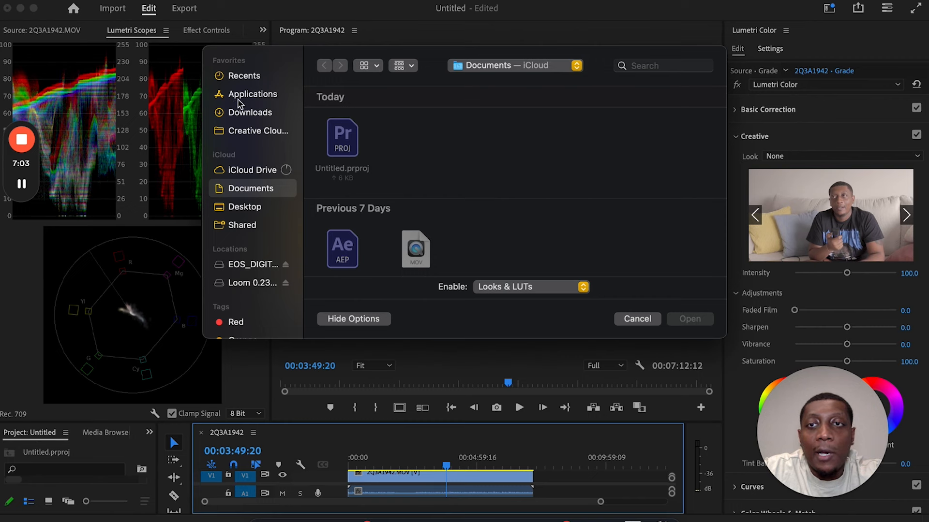
pyautogui.click(236, 112)
pyautogui.doubleClick(332, 138)
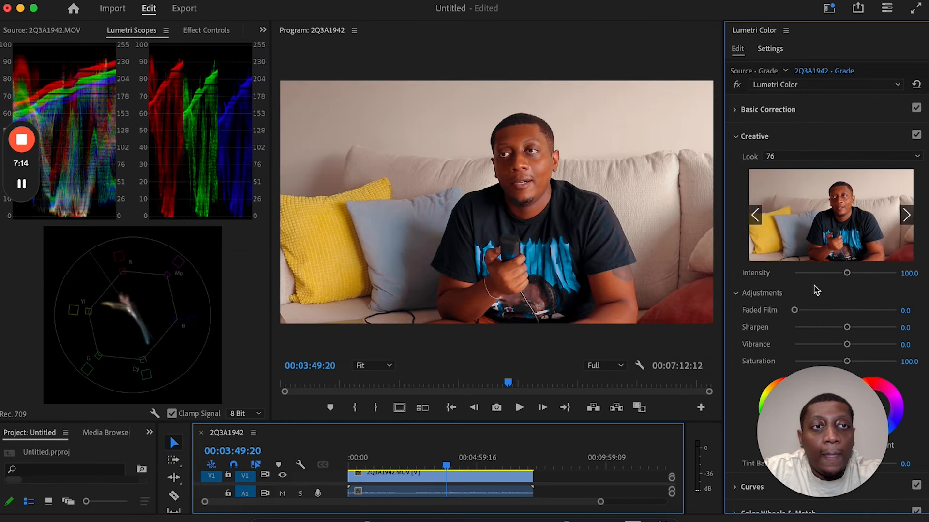
pyautogui.moveTo(828, 272); pyautogui.dragTo(818, 277)
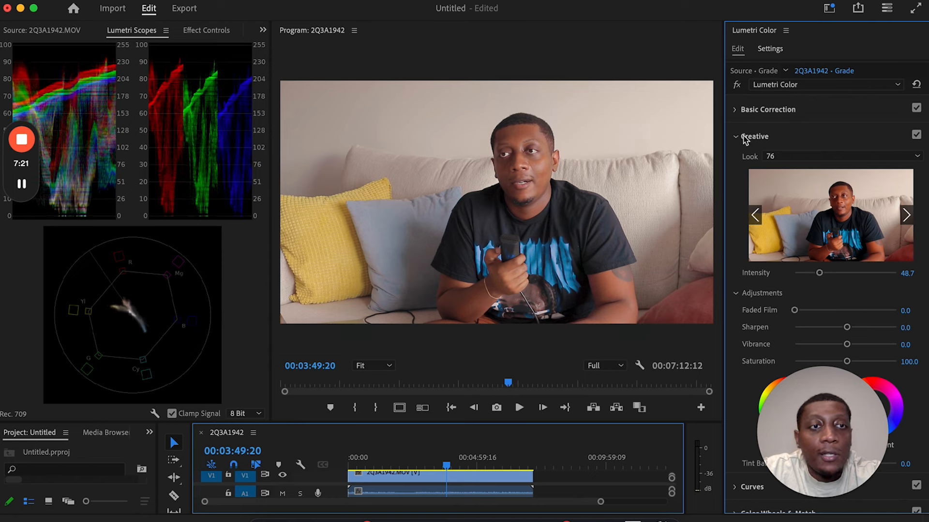
# Step: Try stronger and weaker Intensity values for look 76 on the Grade layer, settling on 52.6
pyautogui.moveTo(820, 271); pyautogui.dragTo(848, 274)
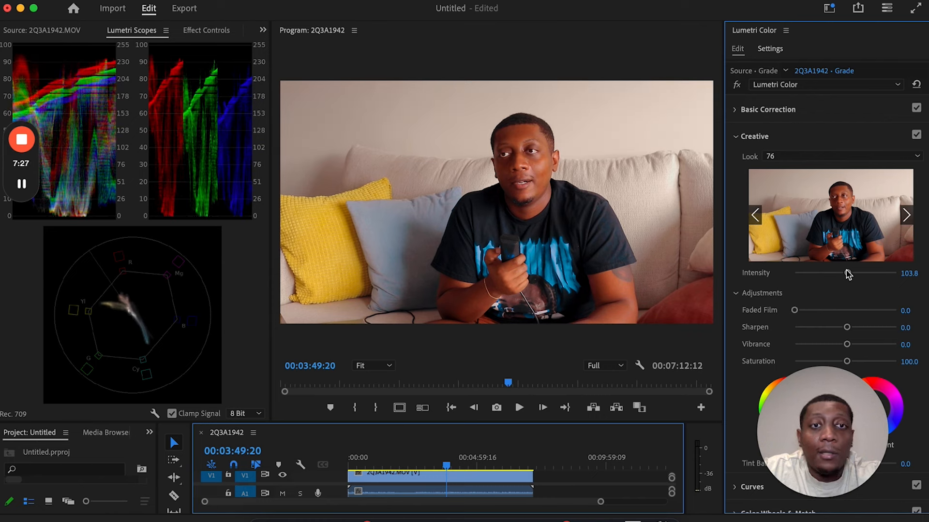
pyautogui.click(816, 274)
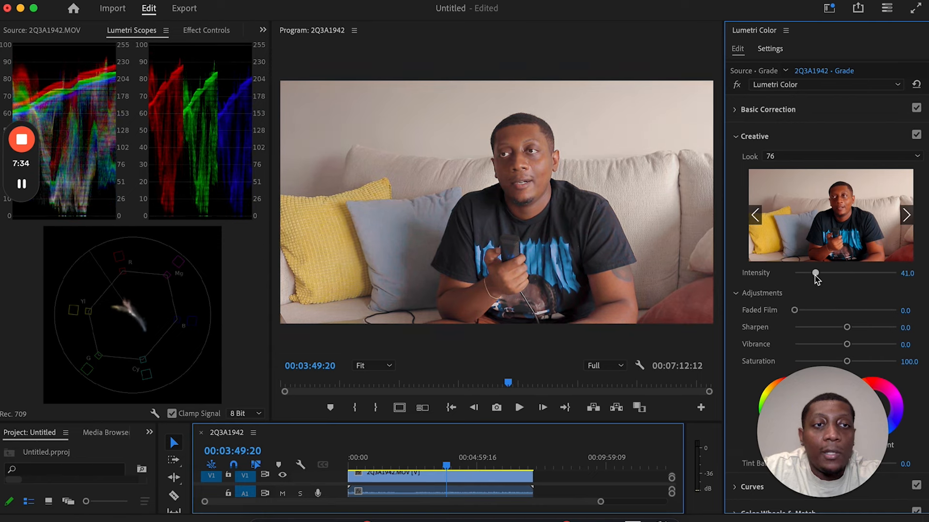
pyautogui.moveTo(815, 274)
pyautogui.mouseDown()
pyautogui.moveTo(806, 285)
pyautogui.moveTo(822, 273)
pyautogui.mouseUp()
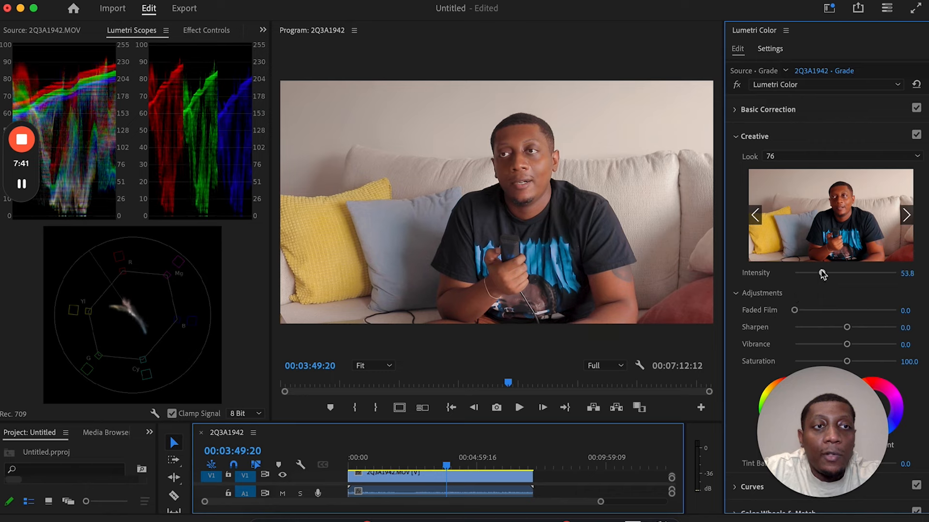
pyautogui.click(737, 136)
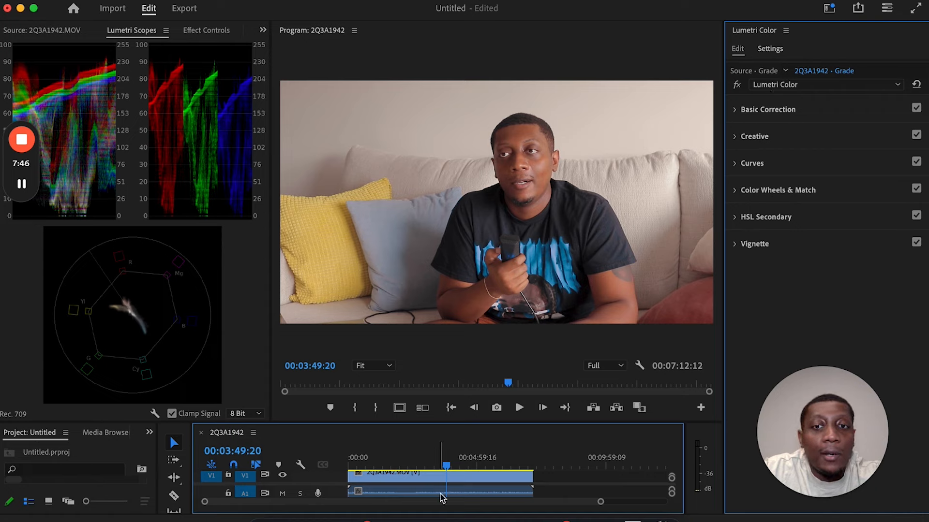
# Step: Set the Color Correction layer's Exposure to 0.8, Contrast to -11.5, Highlights to 5.1, Shadows to -15.4 and Blacks to -38.5
pyautogui.scroll(3, 439, 479)
pyautogui.scroll(-2, 439, 478)
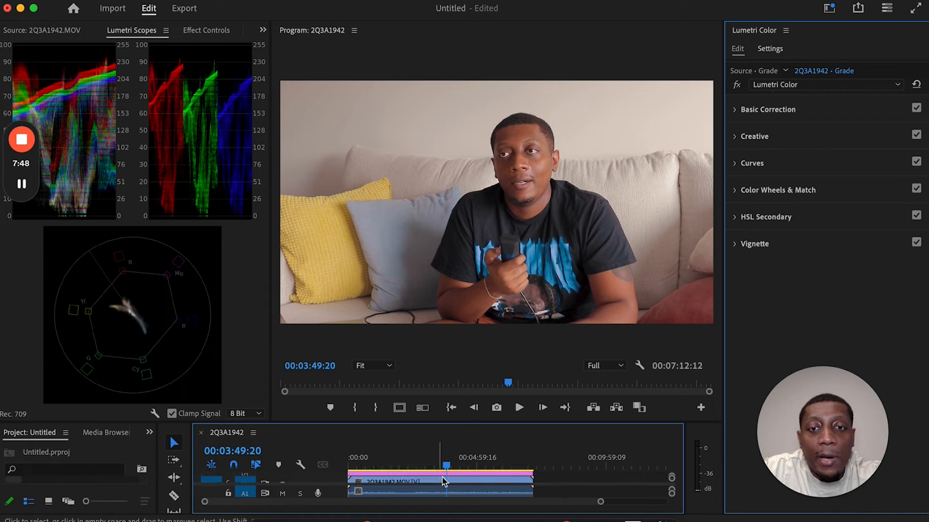
pyautogui.click(443, 481)
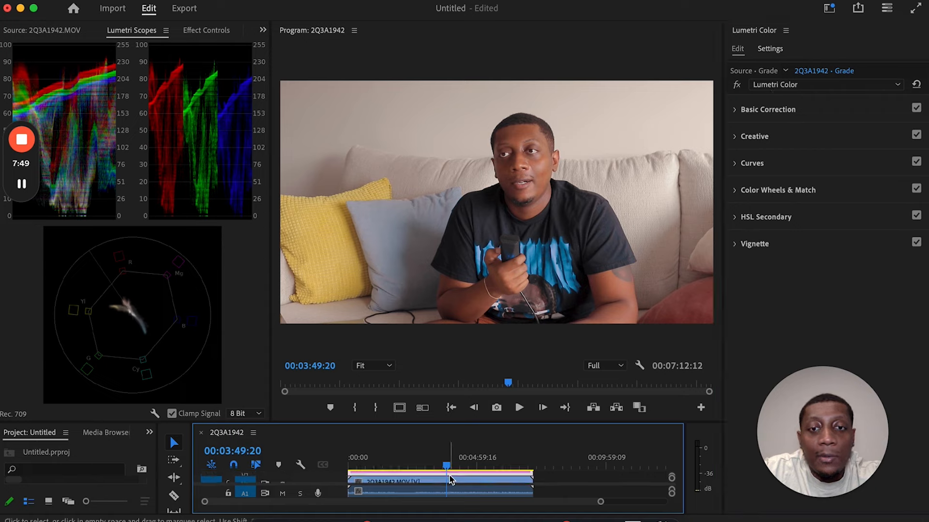
pyautogui.click(737, 109)
pyautogui.moveTo(846, 231); pyautogui.dragTo(839, 309)
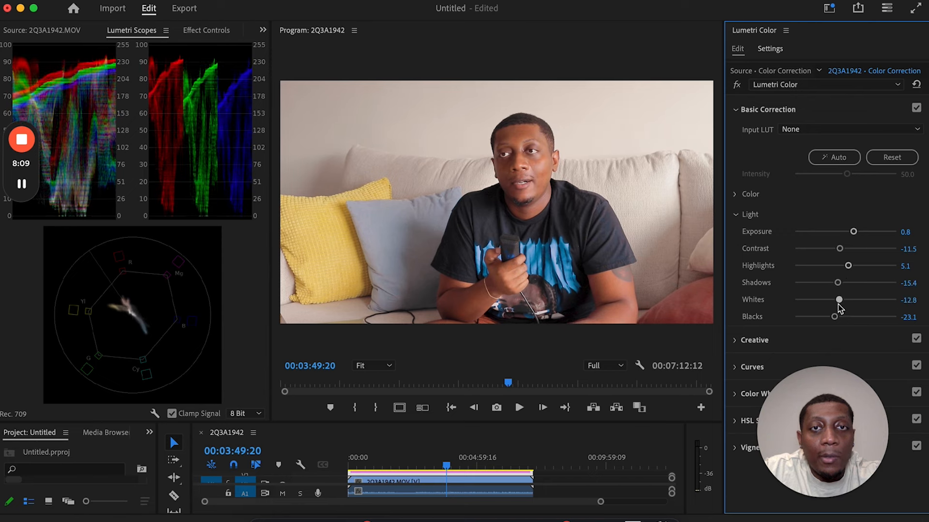
pyautogui.moveTo(835, 317); pyautogui.dragTo(825, 323)
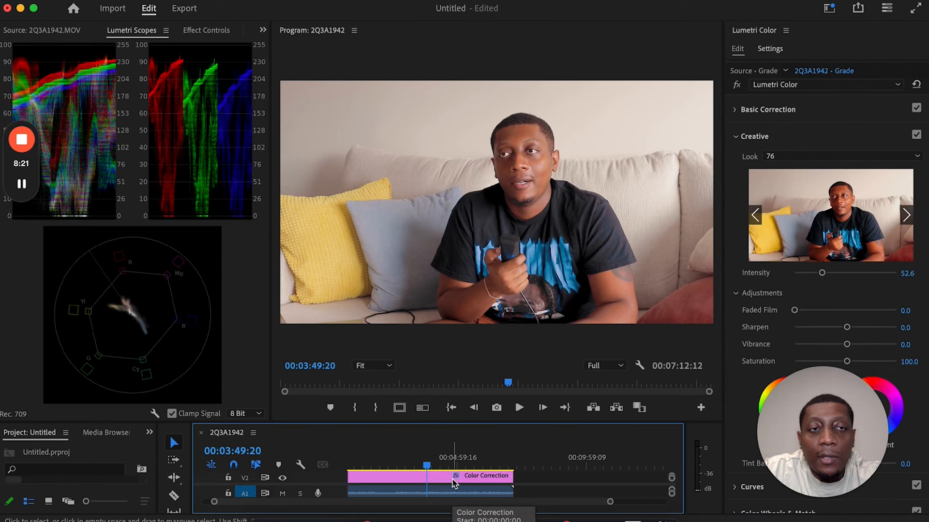
# Step: Set the Grade layer's look Intensity to 66.7 and slightly lower the orange-red point on the Hue vs Sat curve
pyautogui.moveTo(822, 273); pyautogui.dragTo(828, 275)
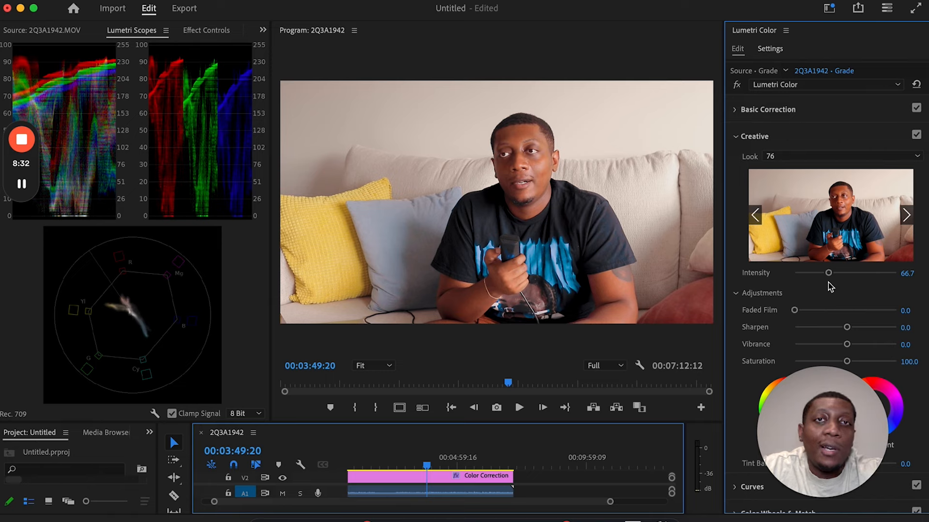
pyautogui.click(736, 138)
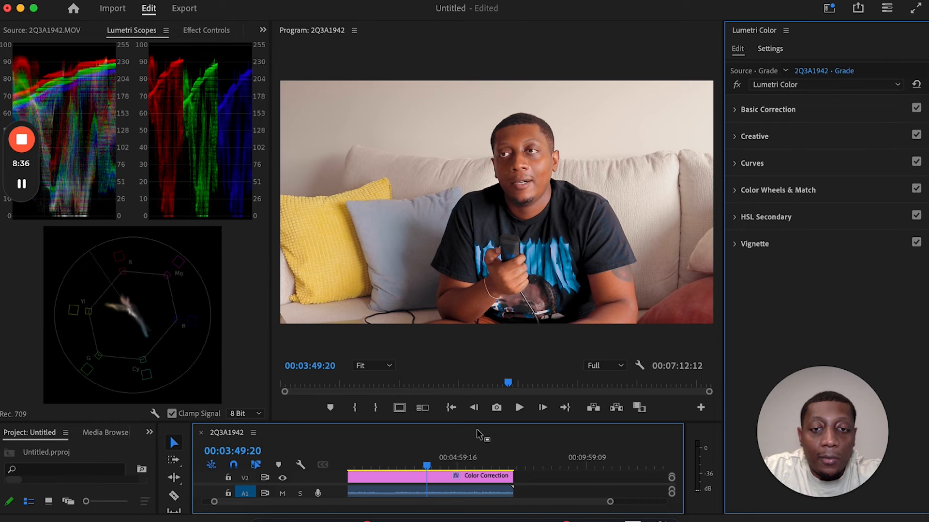
pyautogui.click(741, 166)
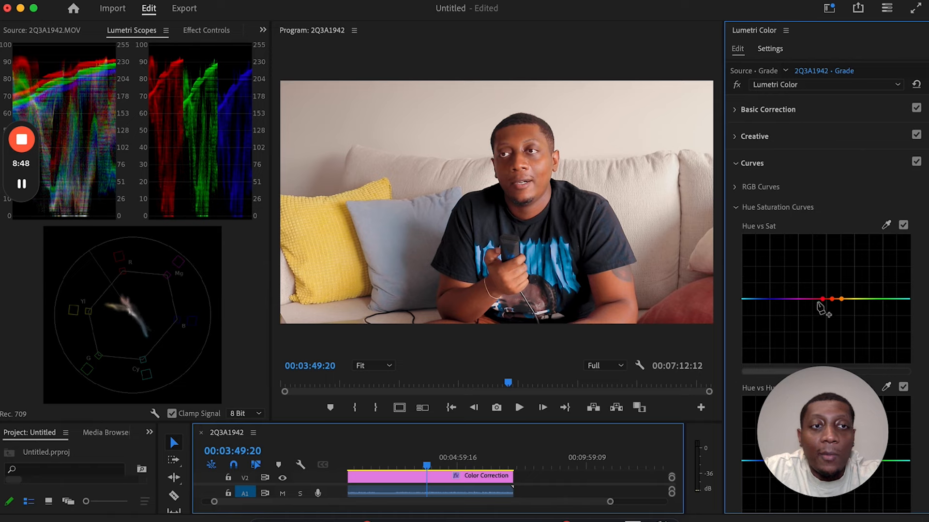
pyautogui.click(832, 299)
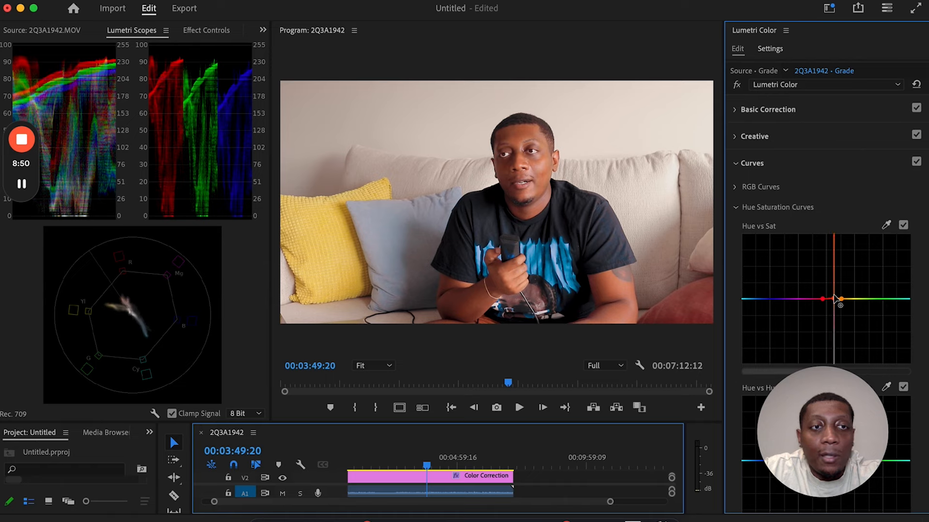
pyautogui.moveTo(834, 297); pyautogui.dragTo(831, 303)
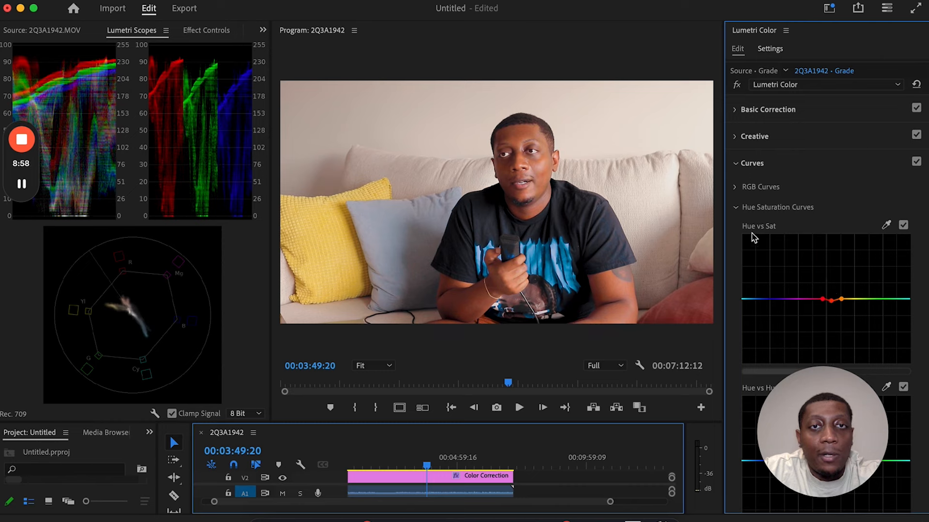
# Step: Sample the shirt's blue for the Hue vs Sat curve and raise its saturation, and slightly raise the sampled yellow-orange range too
pyautogui.click(886, 225)
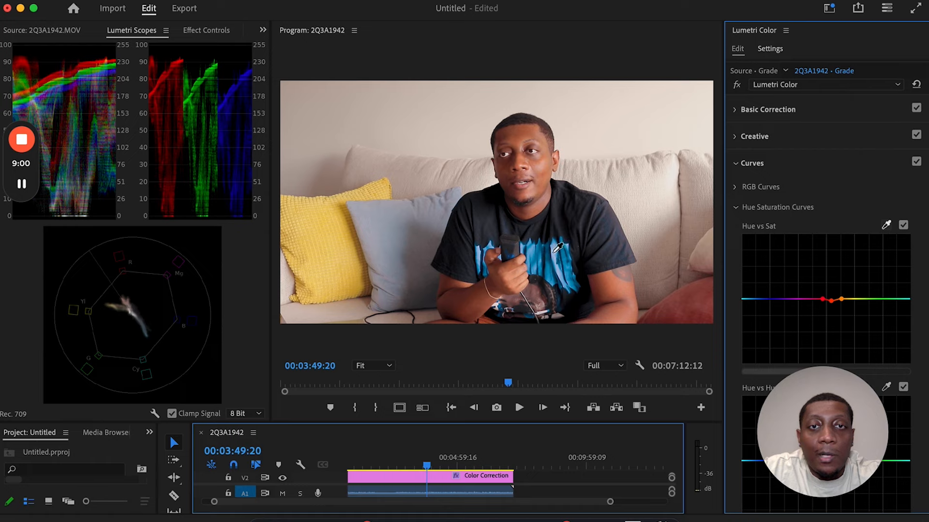
pyautogui.click(554, 251)
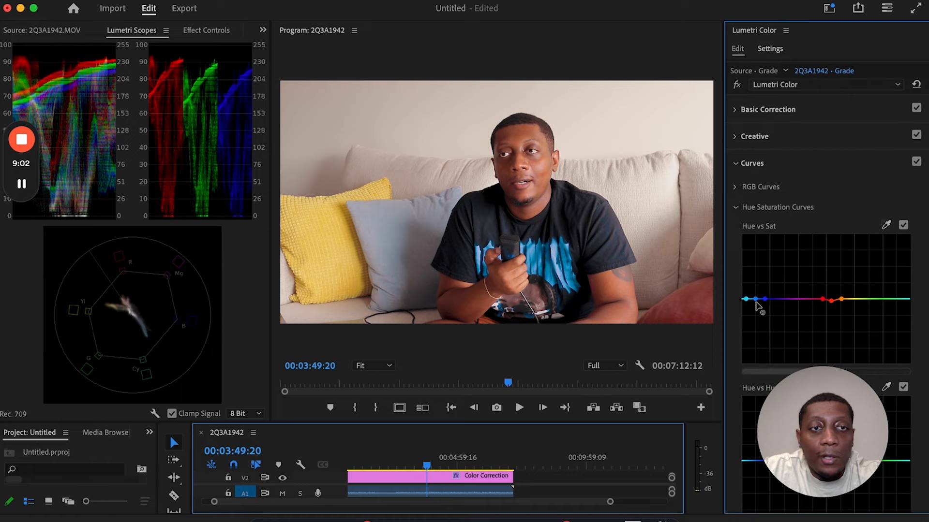
pyautogui.moveTo(756, 301); pyautogui.dragTo(757, 294)
pyautogui.click(886, 225)
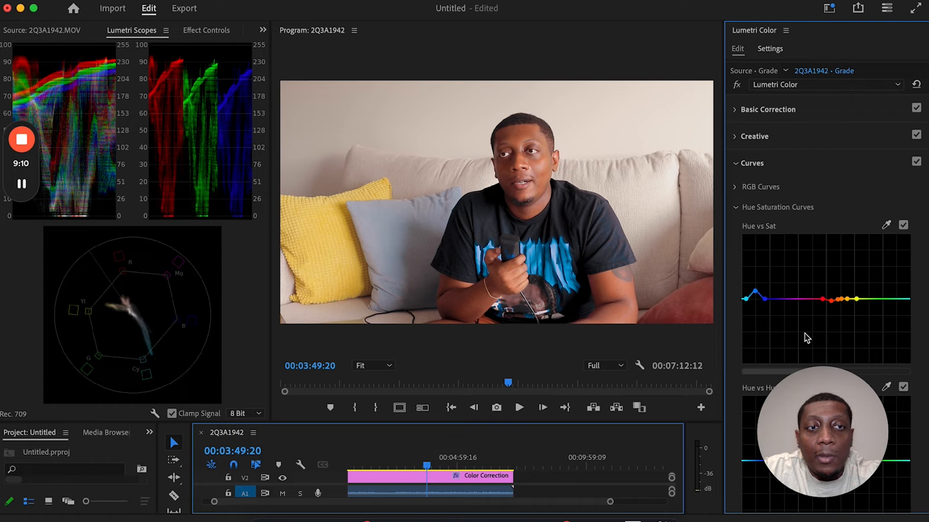
pyautogui.moveTo(842, 299); pyautogui.dragTo(843, 295)
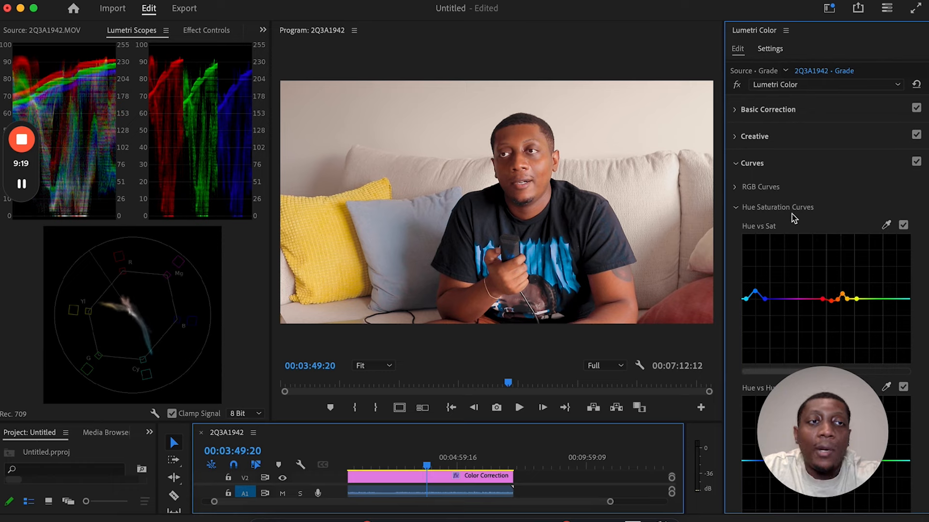
# Step: Set the Color Correction layer's Exposure to 0.9, Highlights to 7.7, Shadows to -14.1, Whites to -17.9 and Blacks to -44.9
pyautogui.scroll(-5, 827, 290)
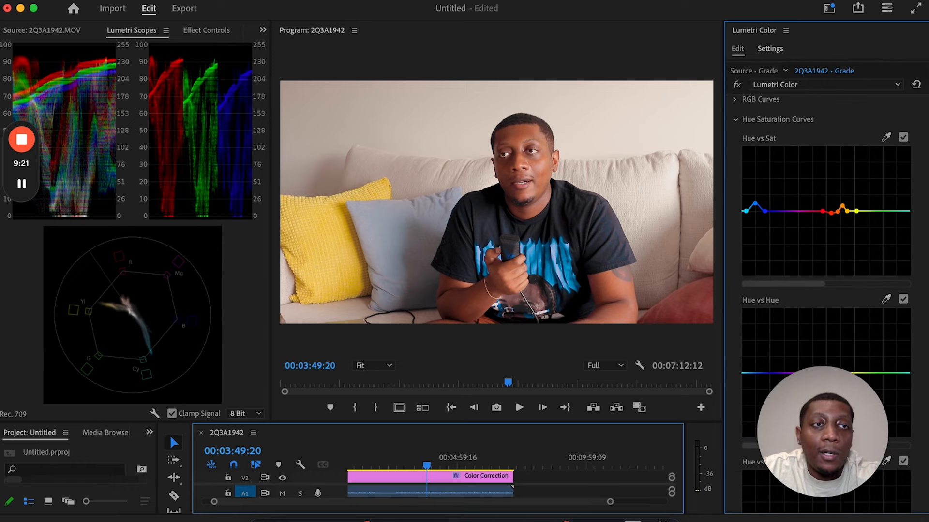
pyautogui.scroll(-1, 827, 290)
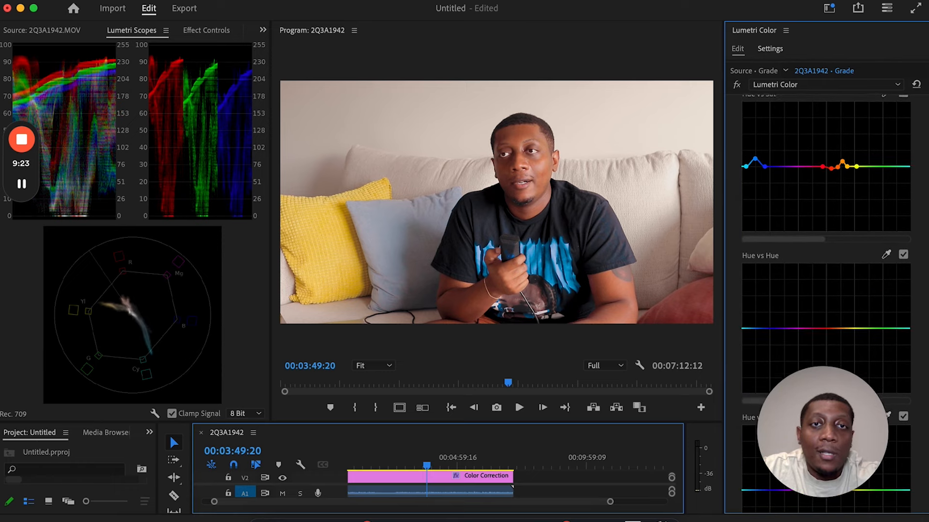
pyautogui.scroll(3, 827, 290)
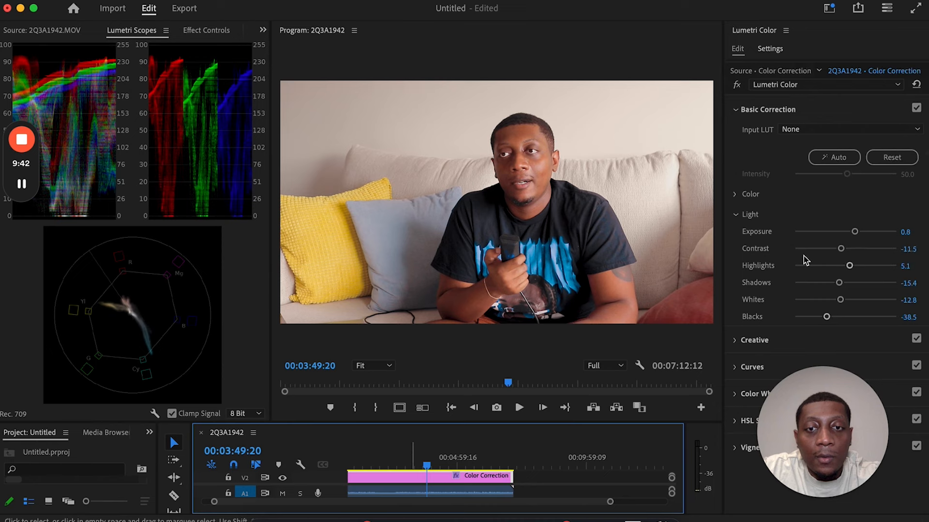
pyautogui.moveTo(854, 236); pyautogui.dragTo(854, 234)
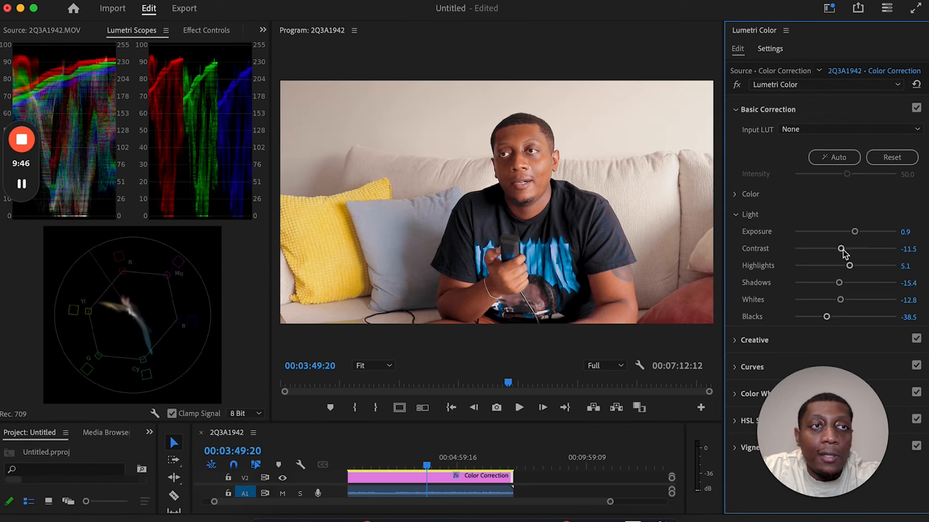
pyautogui.moveTo(848, 266); pyautogui.dragTo(837, 307)
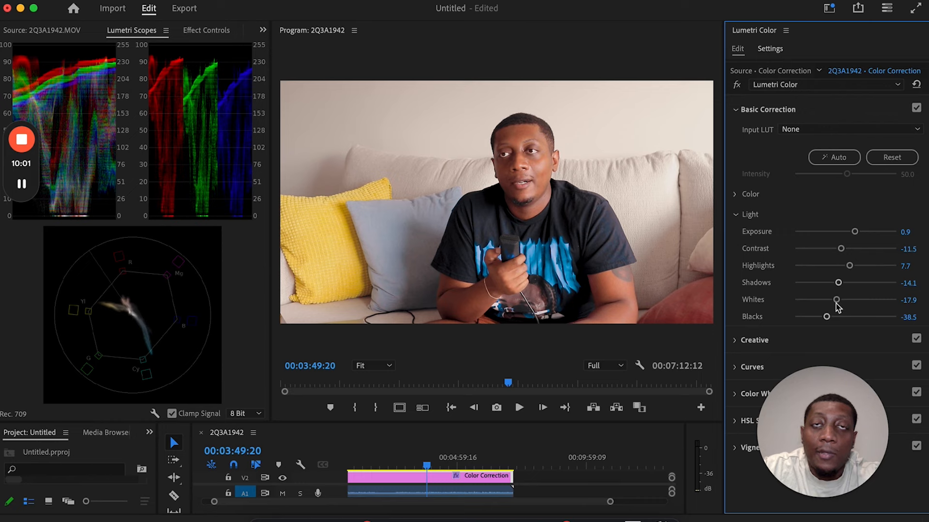
pyautogui.moveTo(824, 318); pyautogui.dragTo(821, 322)
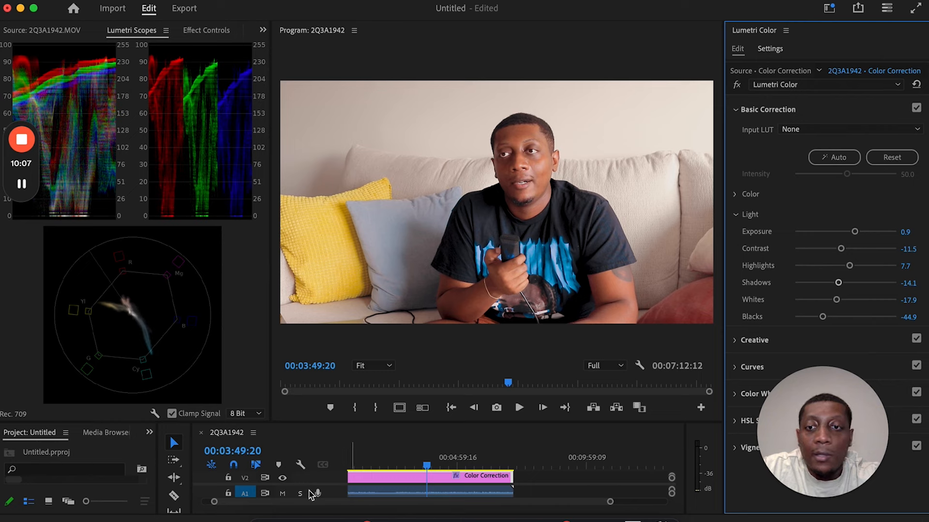
# Step: Toggle the visibility of tracks V2 and V3 to compare the graded image with the original clip
pyautogui.scroll(2, 362, 484)
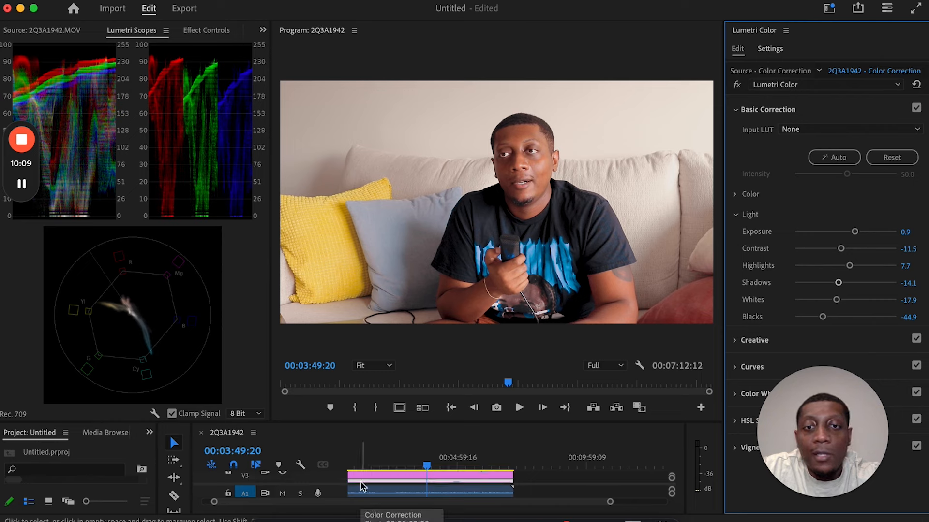
pyautogui.scroll(-2, 373, 483)
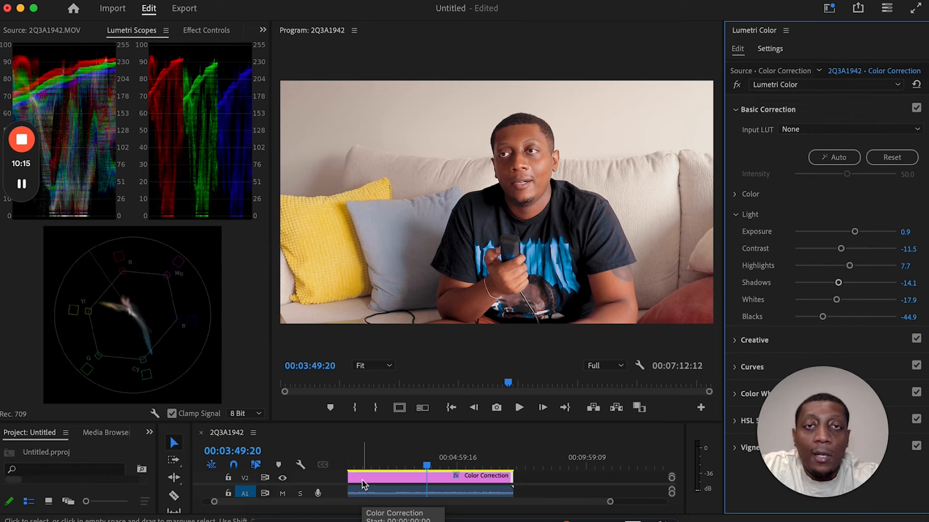
pyautogui.click(282, 478)
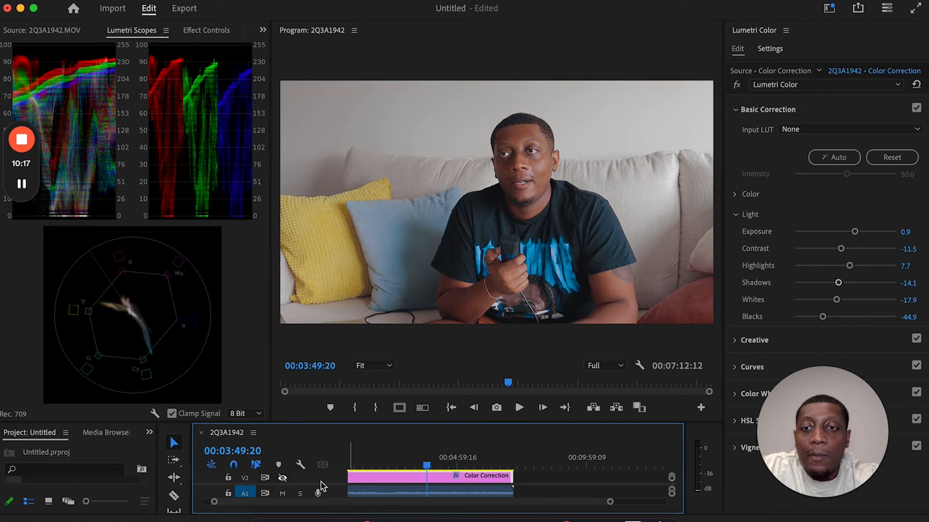
pyautogui.scroll(2, 320, 483)
pyautogui.click(283, 481)
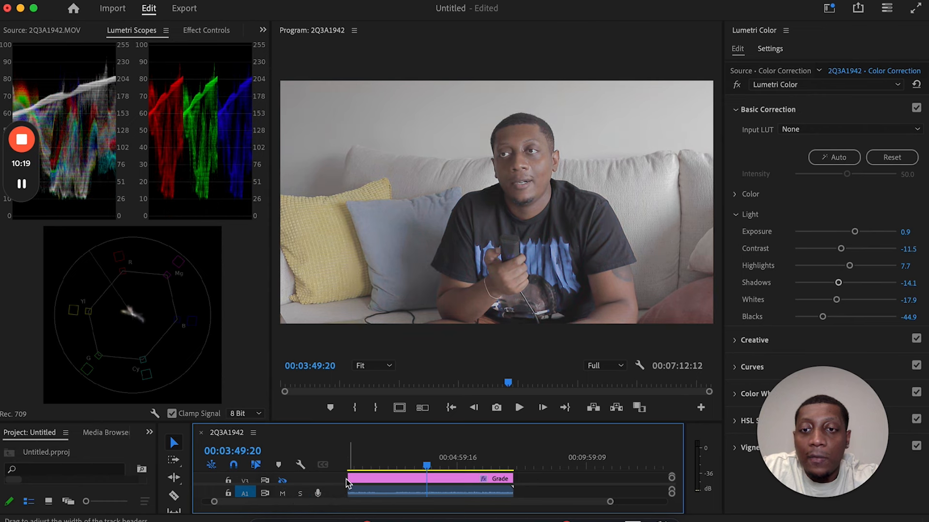
# Step: Maximize the Program monitor to inspect the graded frame at a larger size, and restore the workspace layout
pyautogui.click(372, 263)
pyautogui.press('`')
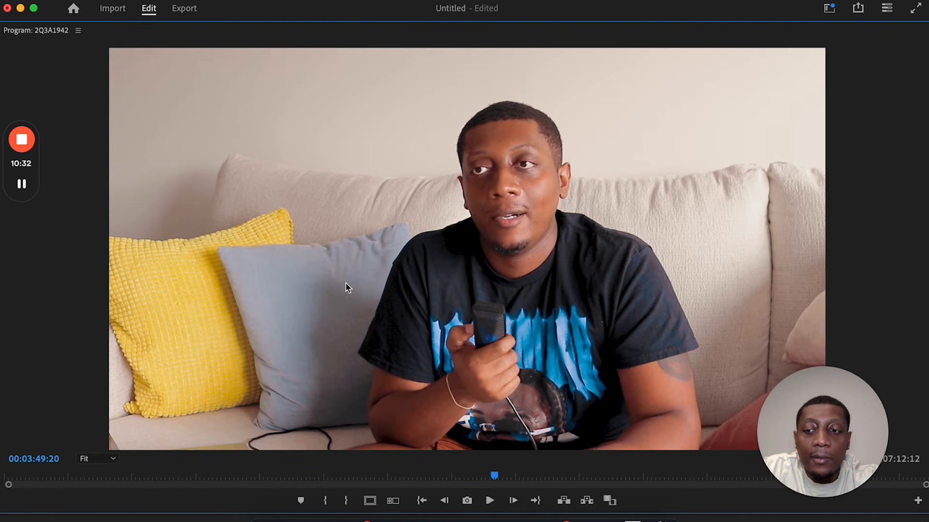
pyautogui.press('`')
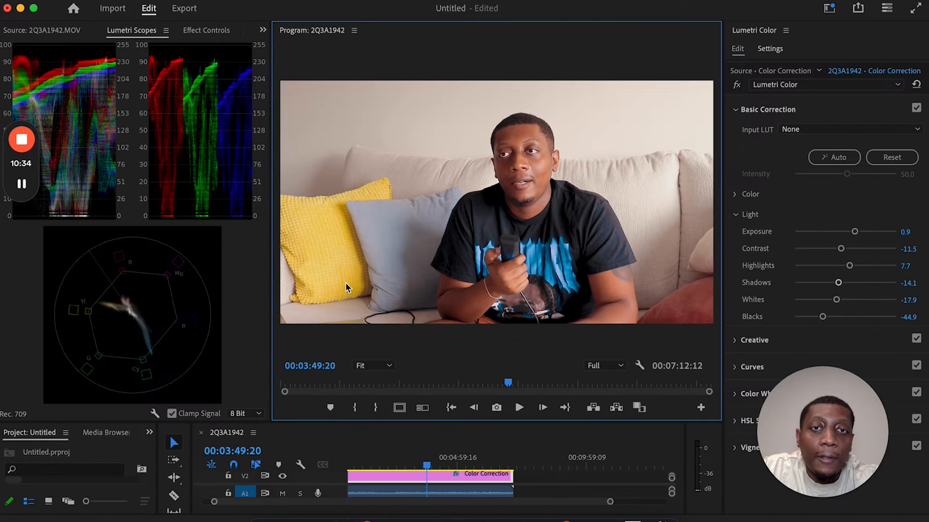